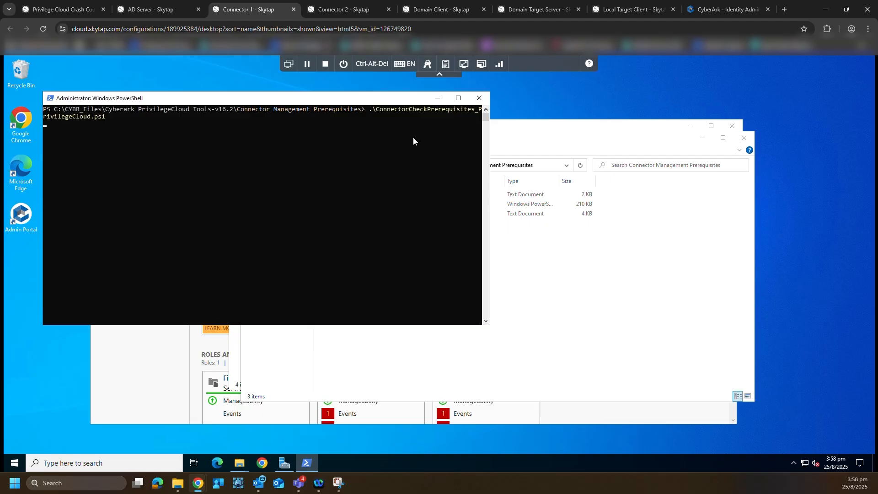
# Step: Enter the portal URL teamsg-demo.cyberark.cloud and run prerequisite checks for All components
pyautogui.write('t')
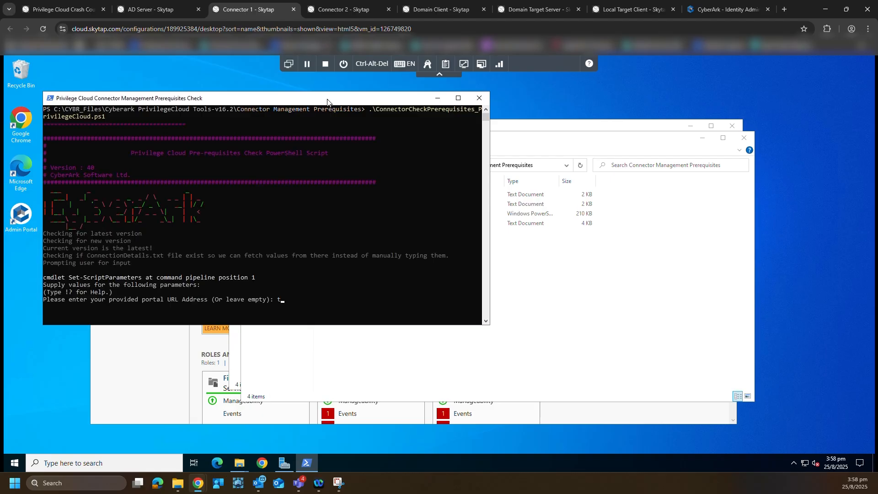
pyautogui.write('eamsg-demo.cyberark.cloud')
pyautogui.press('Return')
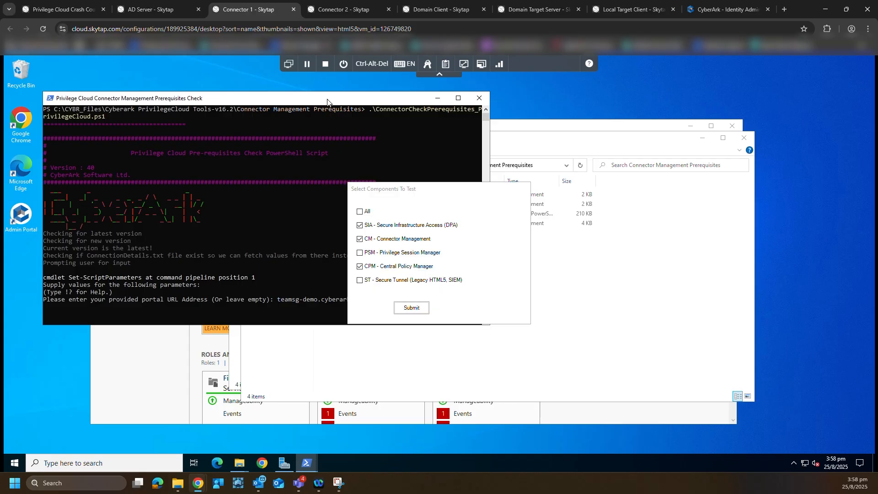
pyautogui.click(364, 213)
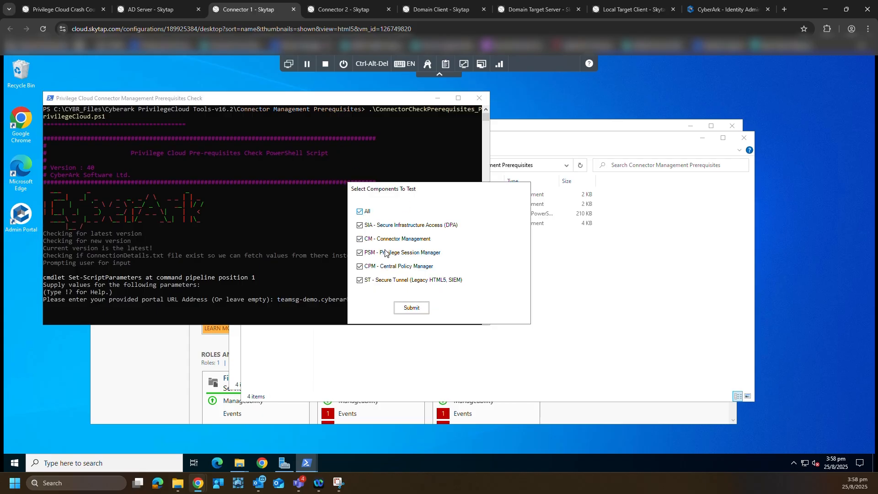
pyautogui.click(411, 308)
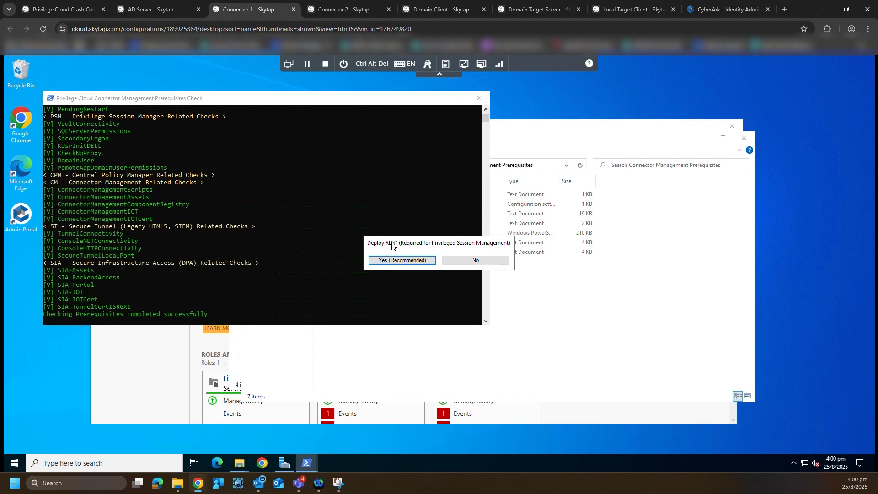
# Step: Deploy Remote Desktop Services, restart the server, and sign back in with the domain account
pyautogui.click(397, 260)
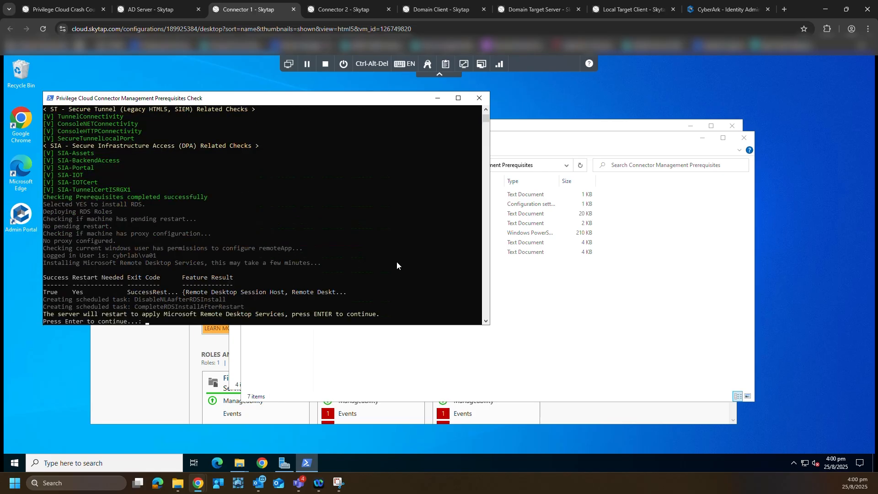
pyautogui.press('Return')
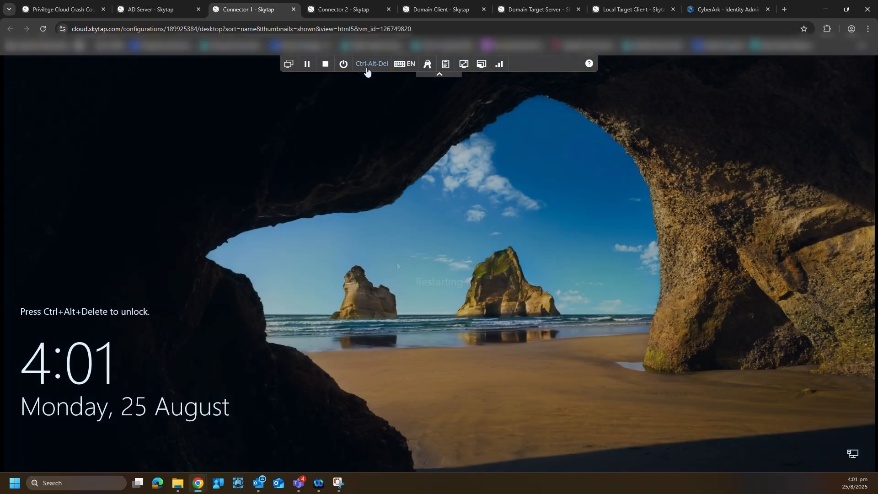
pyautogui.hotkey('ctrl', 'alt', 'Delete')
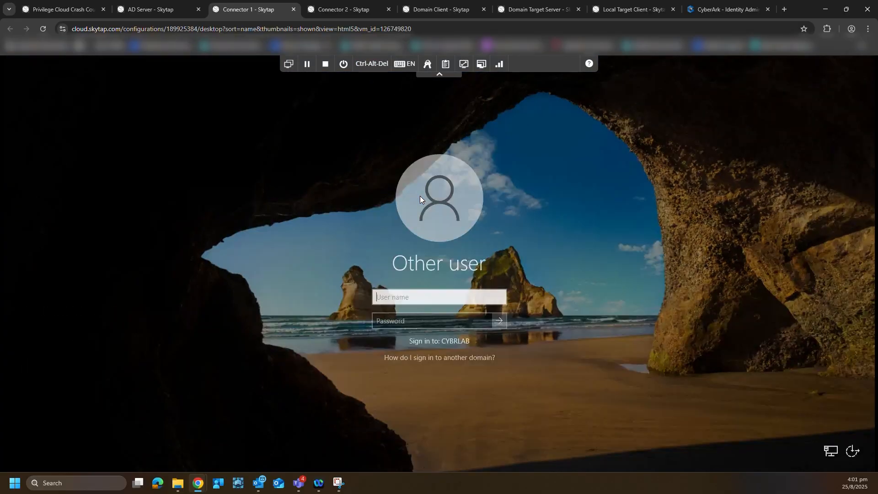
pyautogui.write('VA01')
pyautogui.press('Tab')
pyautogui.write('C')
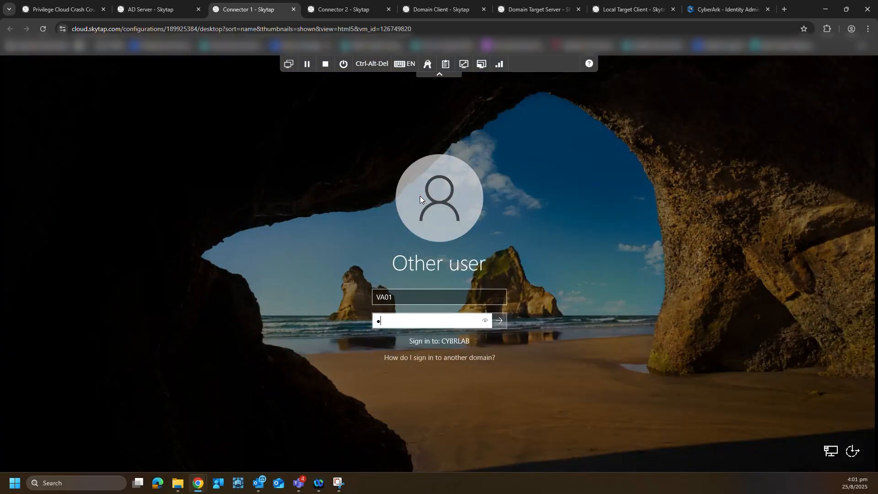
pyautogui.write('yberark1')
pyautogui.press('Return')
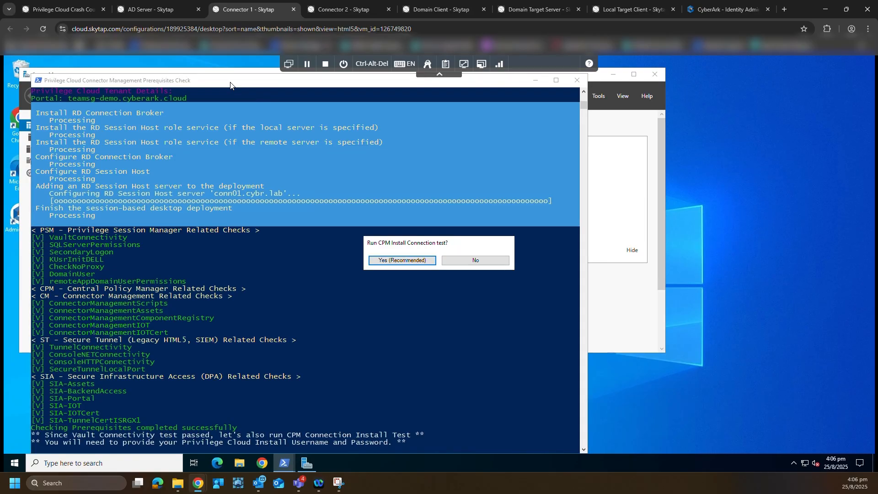
# Step: Run the CPM install connection test using the installer user's login name and password
pyautogui.click(391, 260)
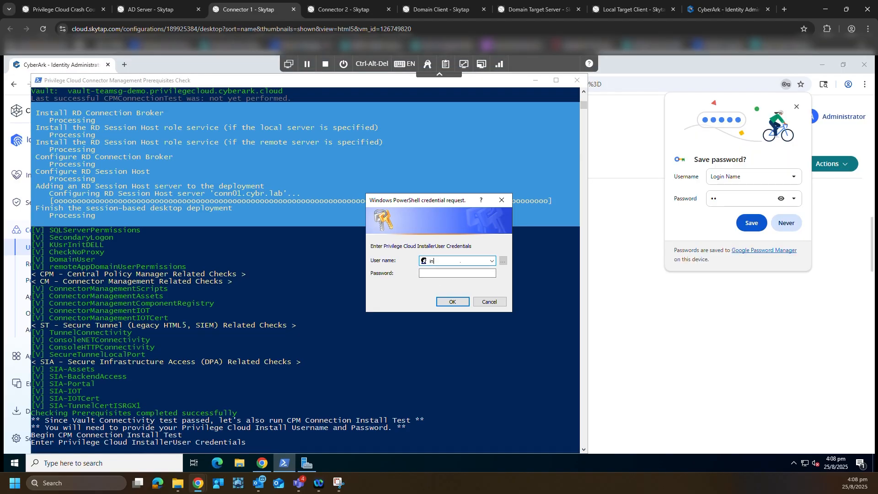
pyautogui.press('Tab')
pyautogui.write('•••')
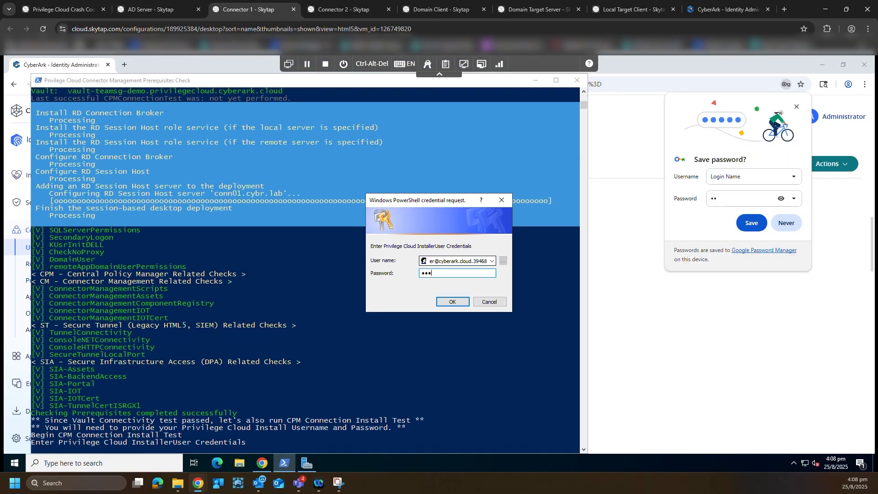
pyautogui.write('•••••••••')
pyautogui.press('Return')
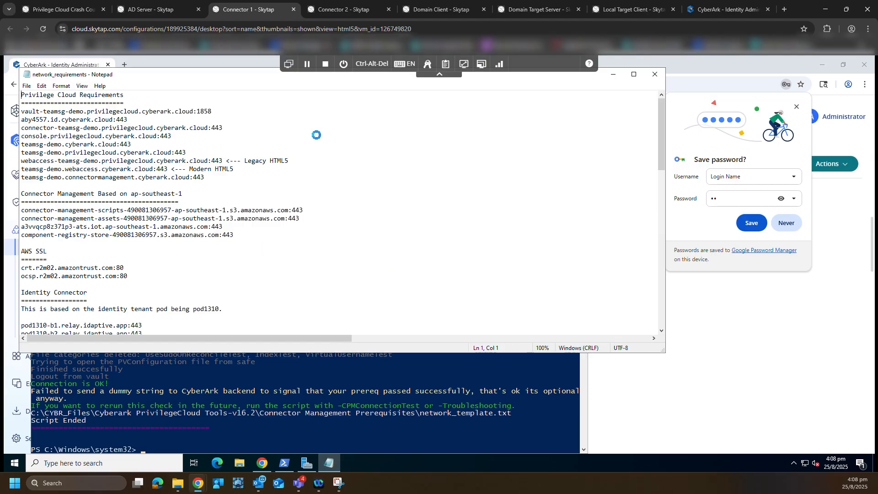
pyautogui.moveTo(660, 127); pyautogui.dragTo(665, 316)
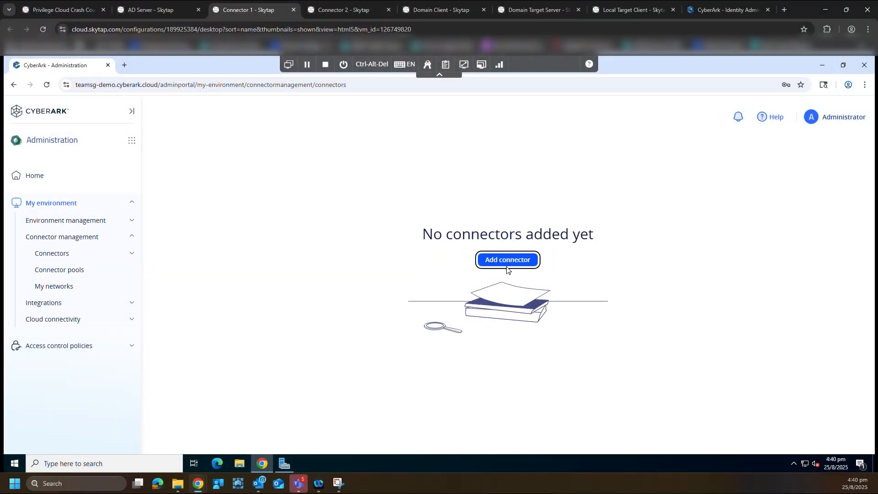
# Step: Add a connector assigned to the default pool and copy its generated installation script
pyautogui.click(492, 266)
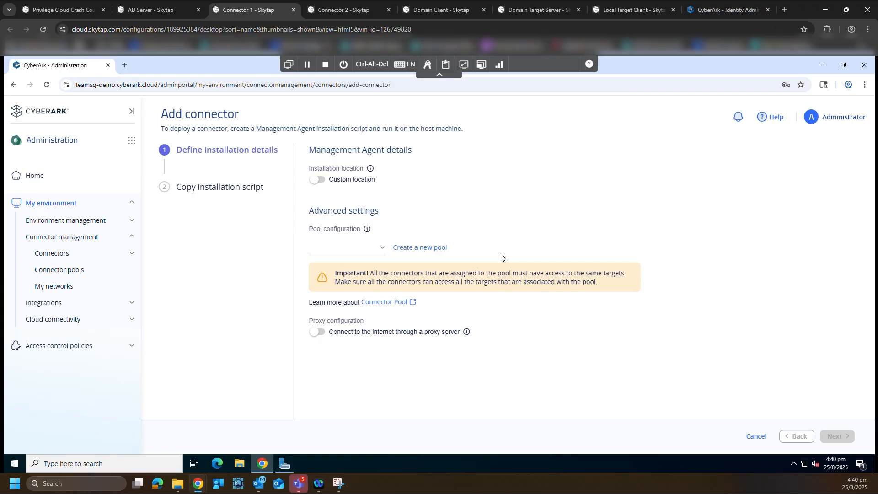
pyautogui.click(366, 249)
pyautogui.click(337, 269)
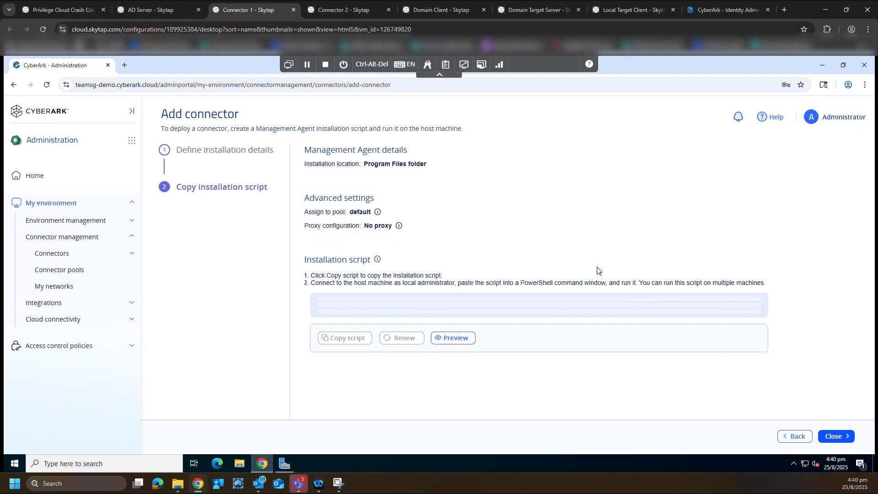
pyautogui.click(345, 340)
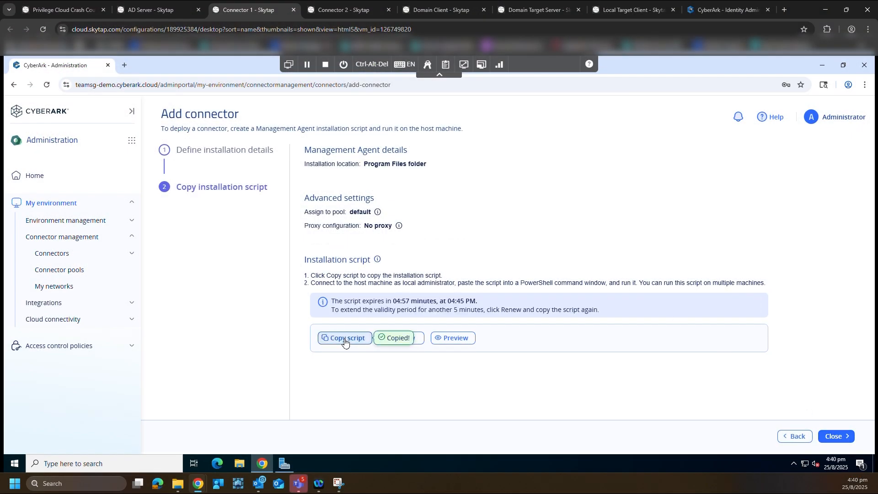
# Step: Launch Windows PowerShell as administrator from the Start search
pyautogui.press('super')
pyautogui.write('powersh')
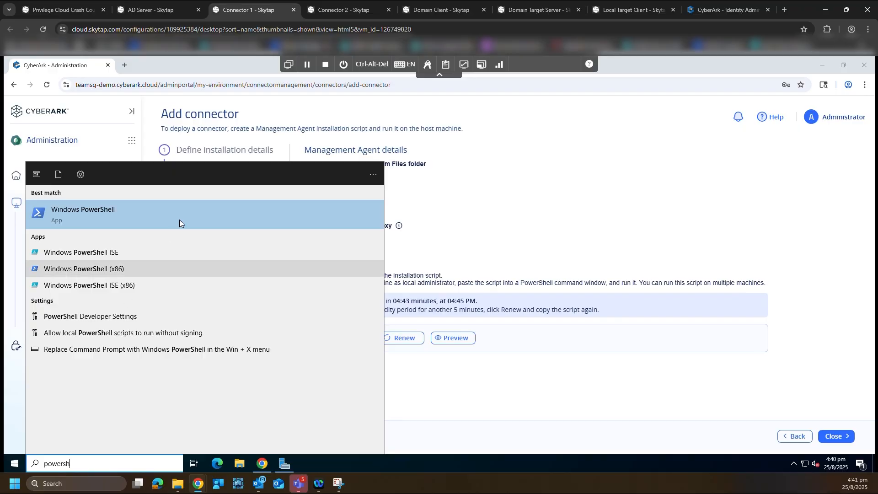
pyautogui.rightClick(185, 214)
pyautogui.click(211, 219)
pyautogui.click(395, 312)
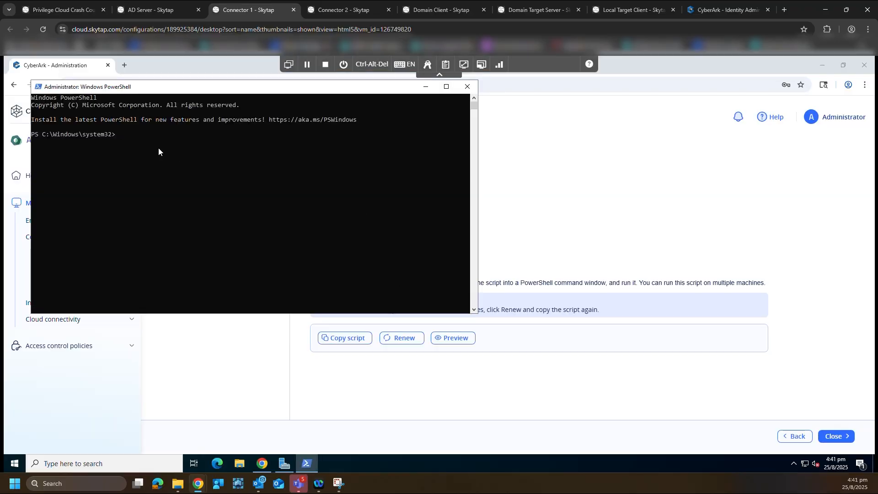
# Step: Run the pasted installation script, then open the conn01 connector's details
pyautogui.rightClick(159, 149)
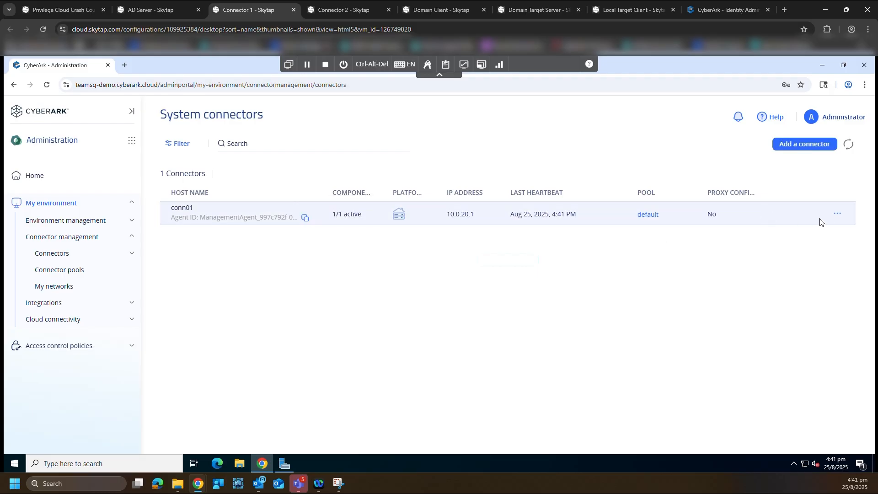
pyautogui.click(836, 213)
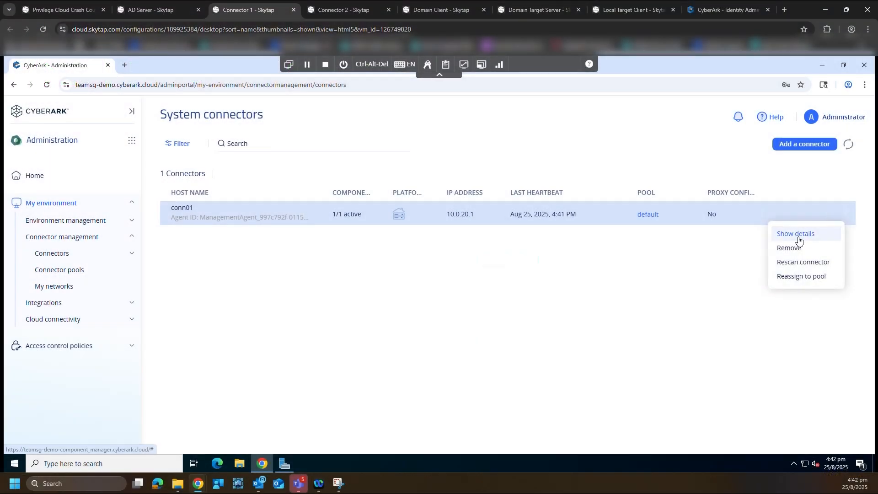
pyautogui.click(797, 239)
# Step: Add new components to conn01 and confirm the prerequisites check was run
pyautogui.click(791, 169)
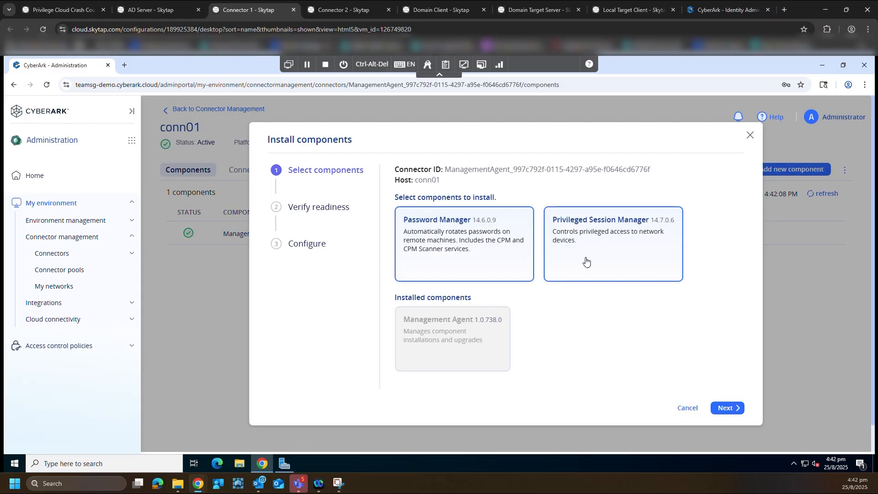
pyautogui.click(720, 408)
pyautogui.click(396, 267)
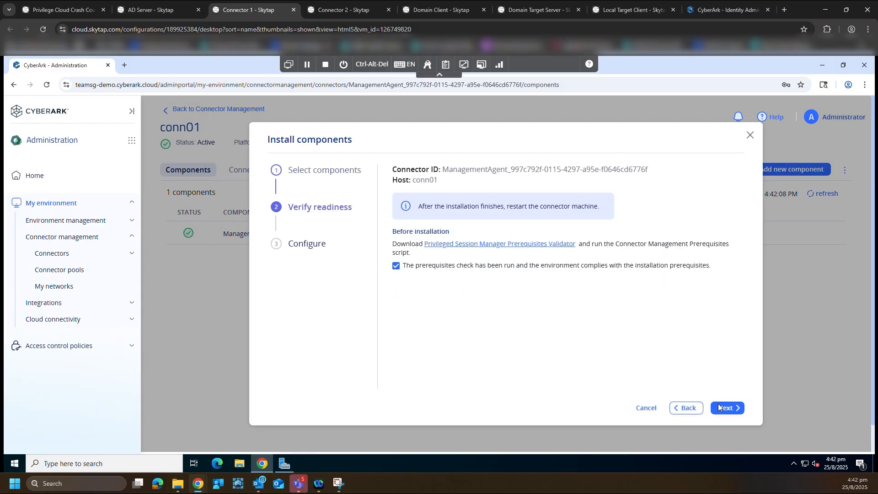
pyautogui.click(718, 406)
# Step: Enter the installer user's login name and password for the components
pyautogui.click(414, 311)
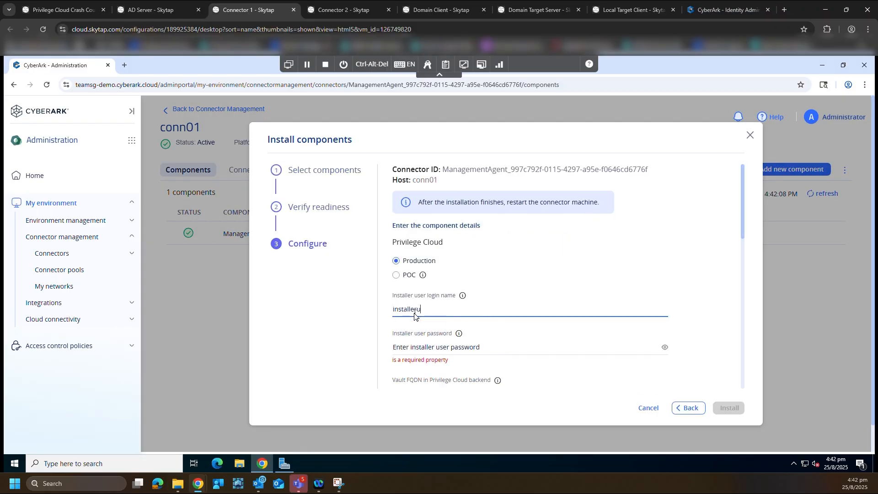
pyautogui.click(457, 349)
pyautogui.write('Cyberark1!!')
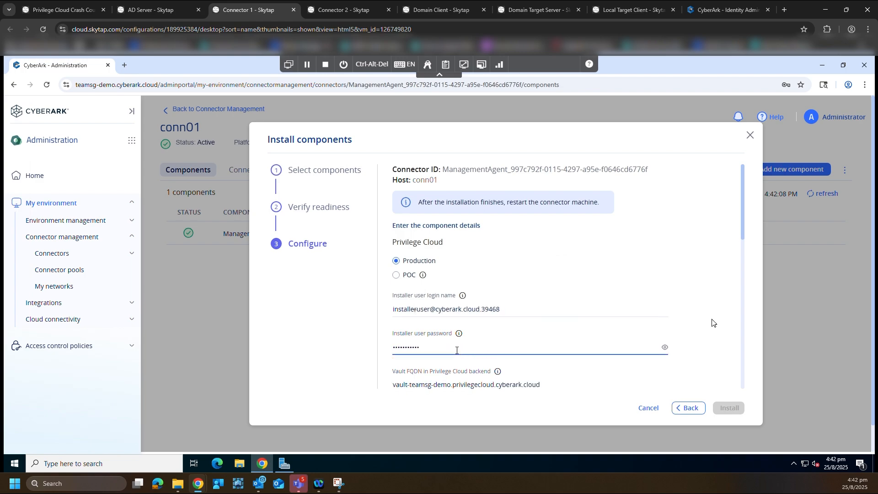
pyautogui.scroll(-4, 717, 323)
pyautogui.scroll(-2, 717, 323)
pyautogui.scroll(-3, 577, 287)
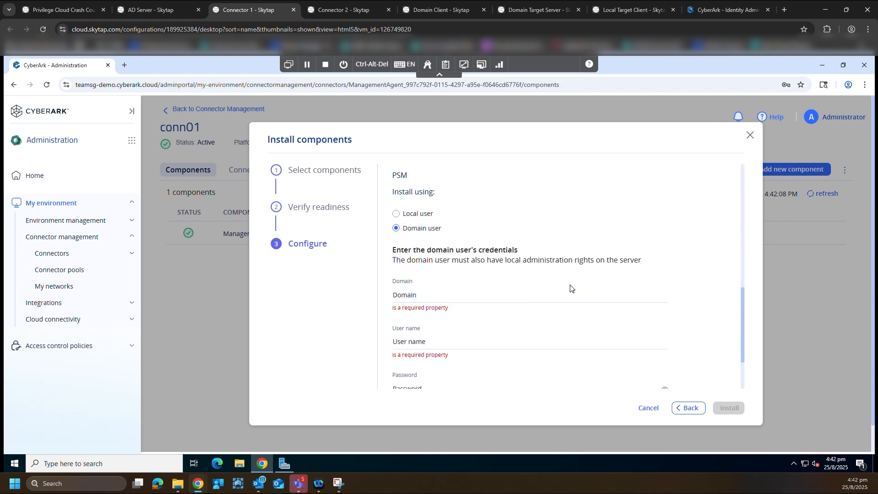
# Step: Set the PSM domain user on domain cyber.lab with its password, and start installation
pyautogui.click(401, 249)
pyautogui.write('cyber.lab')
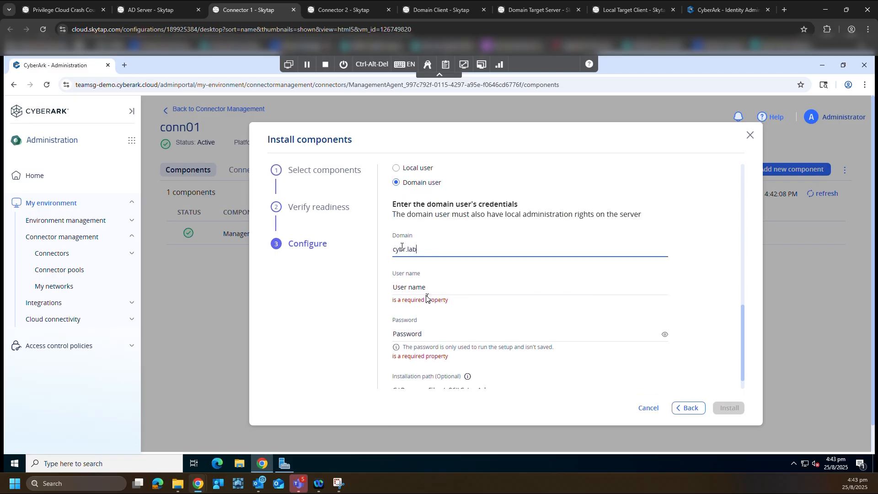
pyautogui.click(425, 292)
pyautogui.write('VA01')
pyautogui.click(419, 328)
pyautogui.write('•••••••••')
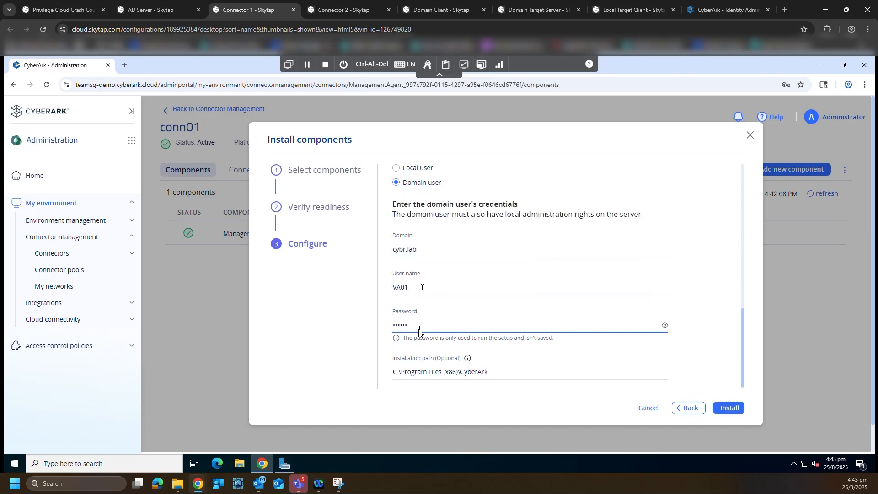
pyautogui.click(728, 408)
pyautogui.click(641, 332)
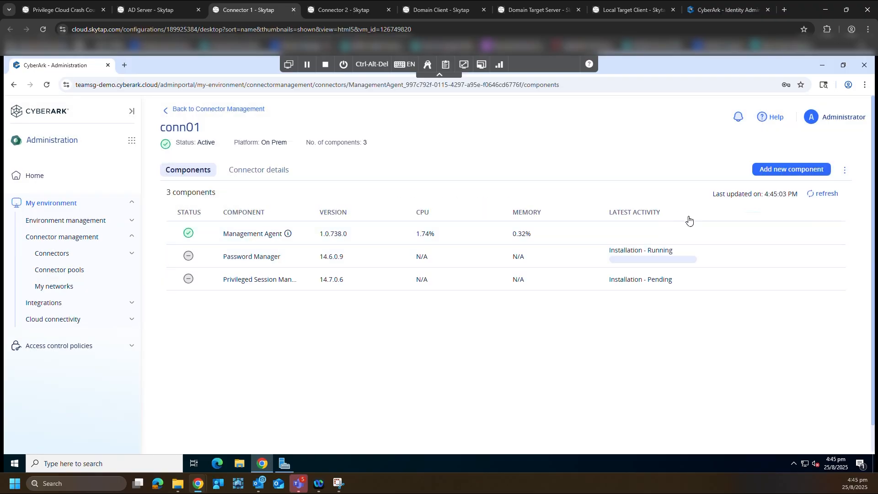